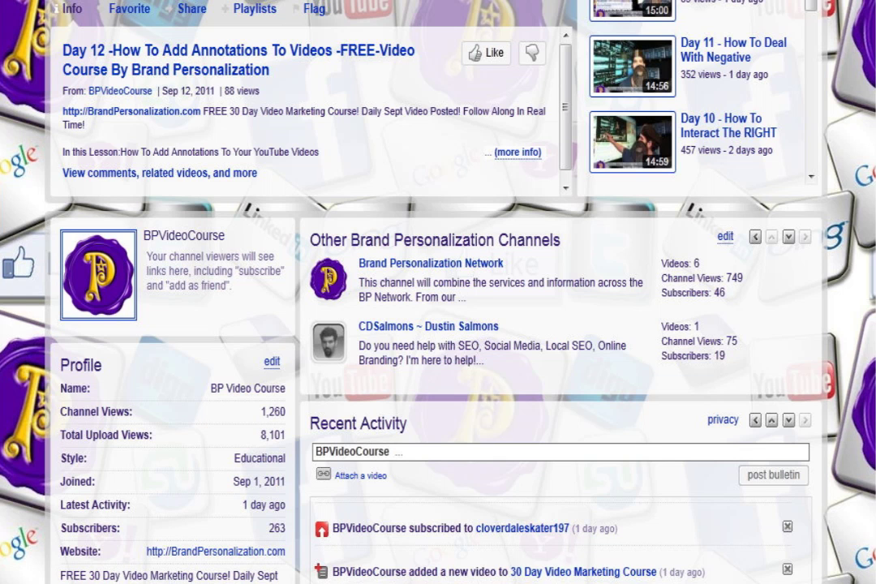
Scroll the channel page, then open the account panel listing playlists and My Account links
scroll(437, 292, "down", 15)
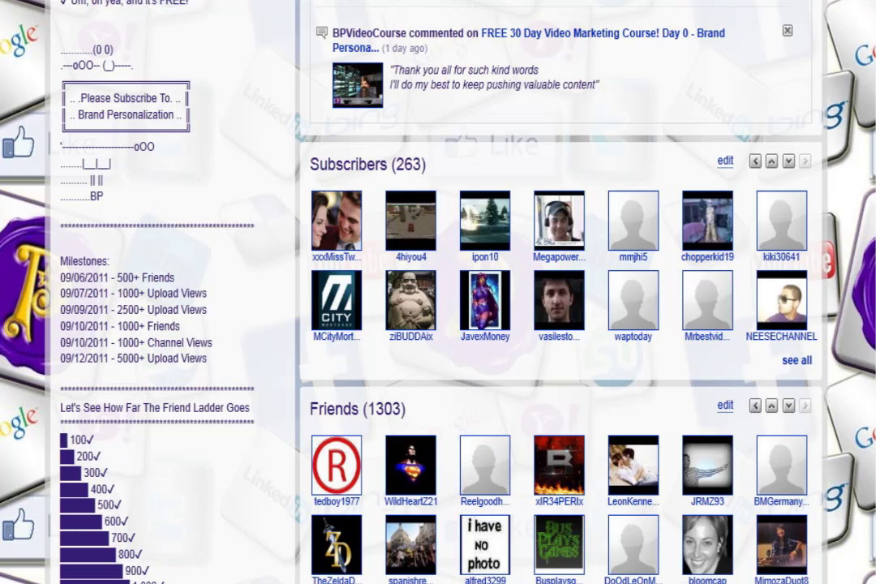
scroll(438, 292, "down", 8)
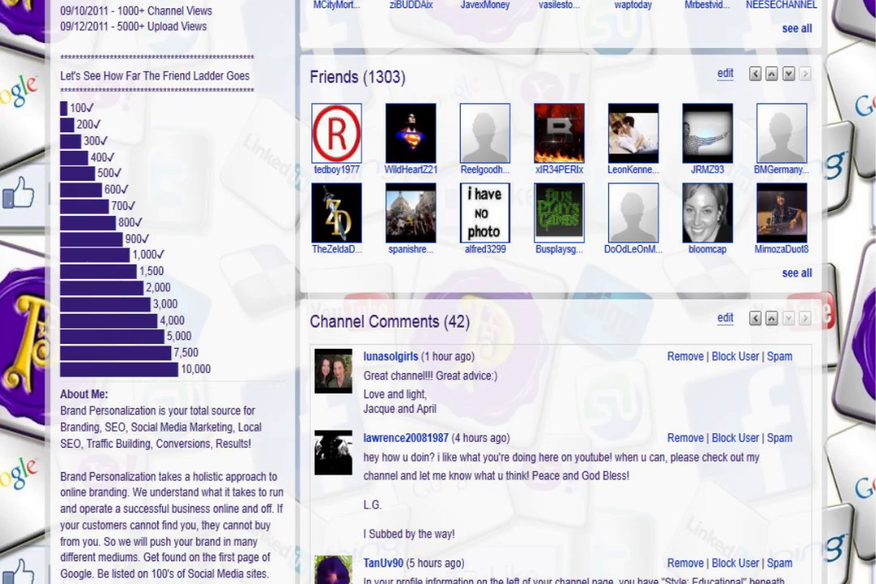
scroll(438, 292, "up", 20)
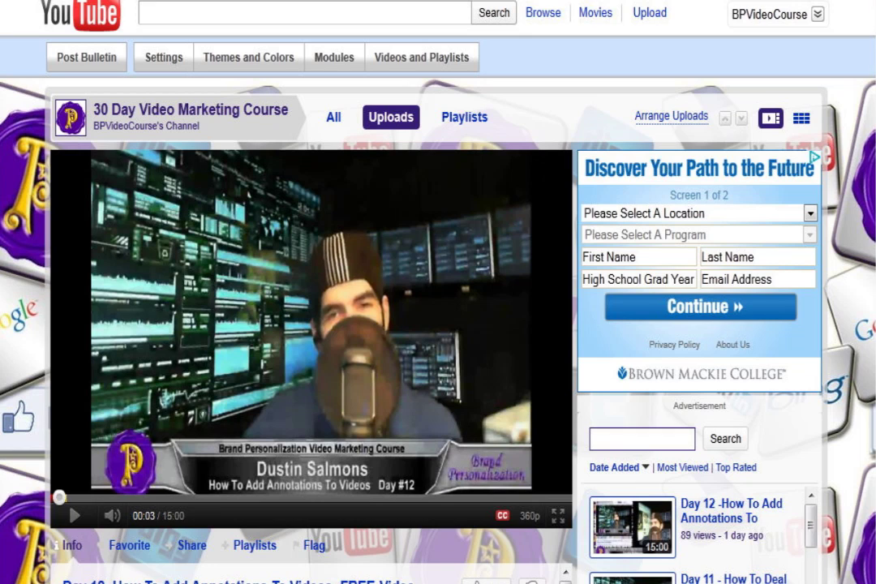
left_click(816, 13)
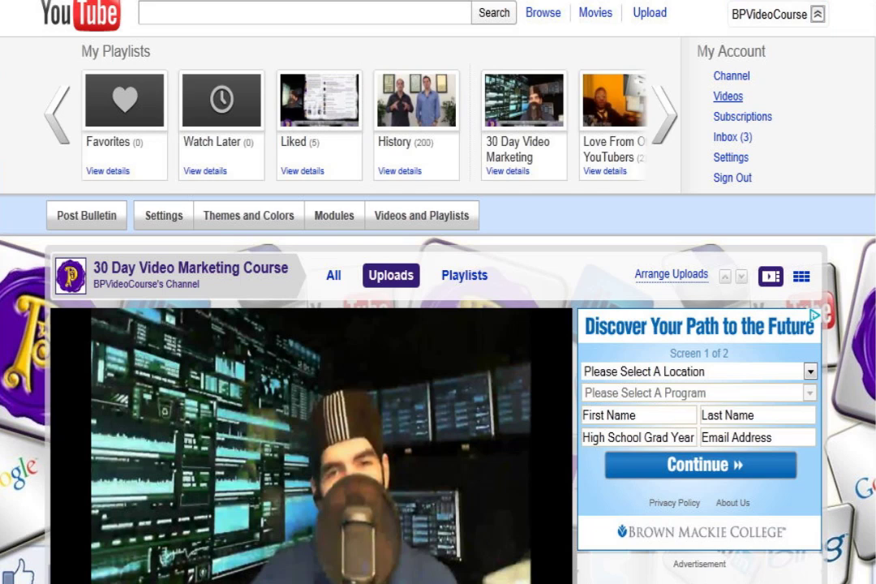
Open My Videos & Playlists via Videos under My Account and browse the 14 uploads
left_click(727, 96)
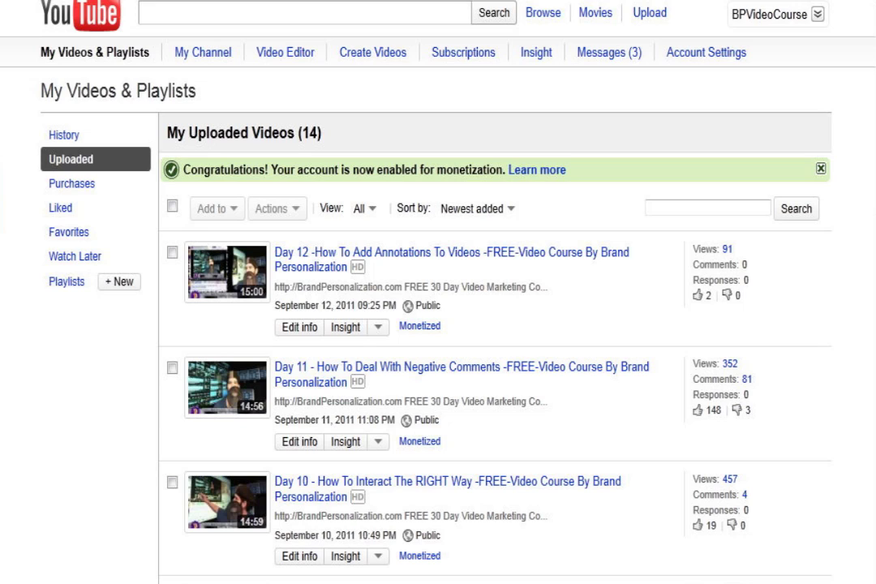
scroll(366, 343, "down", 15)
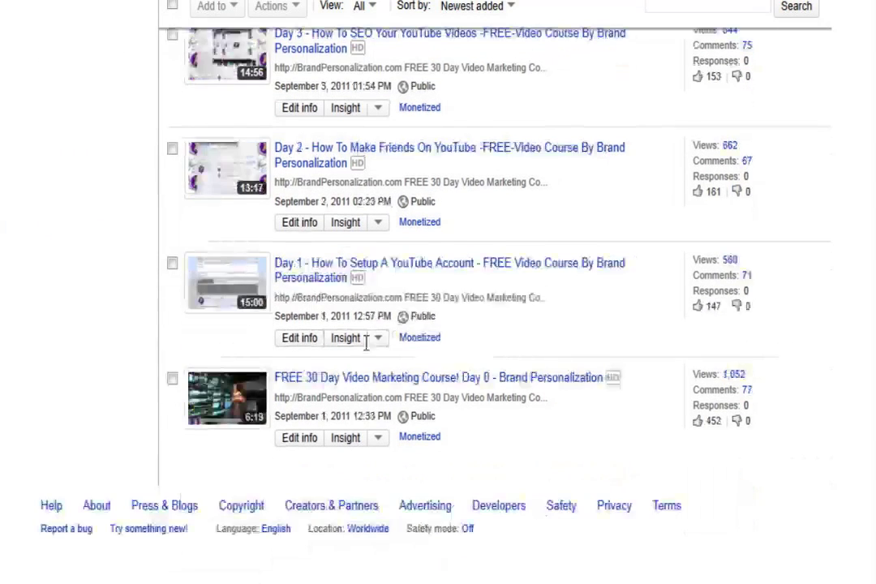
scroll(366, 342, "up", 3)
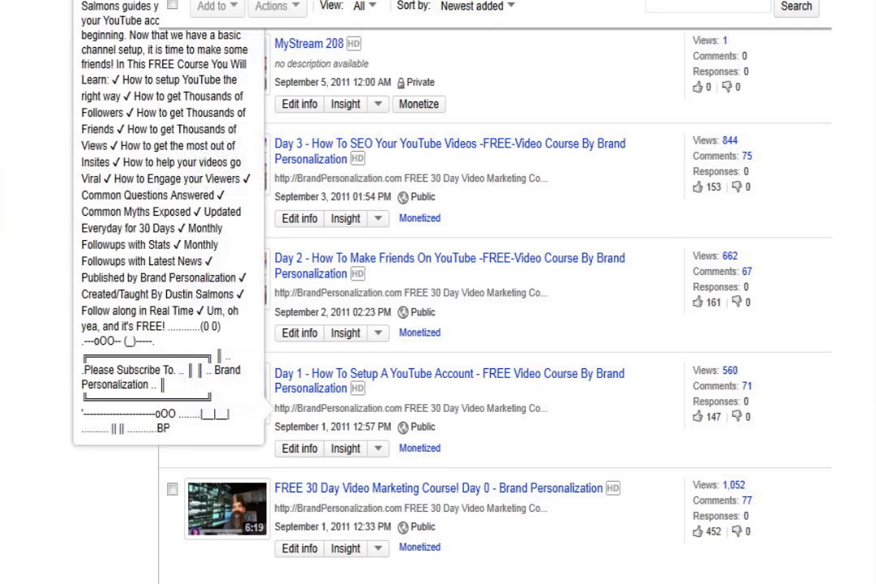
scroll(466, 438, "up", 5)
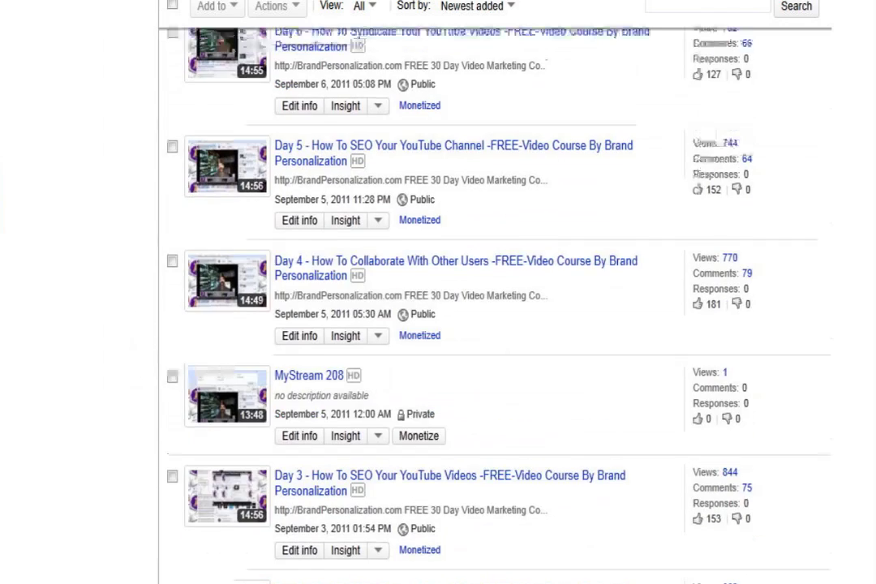
scroll(494, 308, "up", 2)
scroll(494, 308, "up", 5)
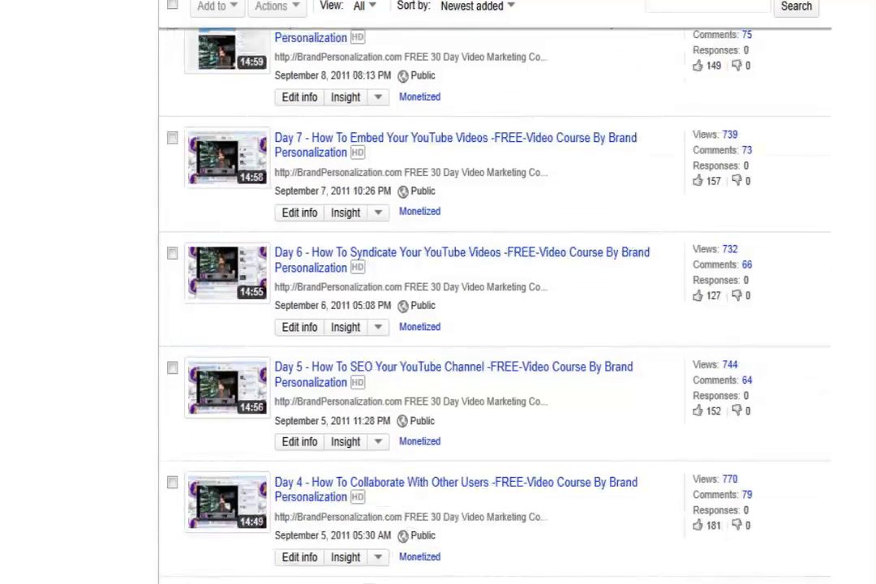
scroll(495, 308, "up", 2)
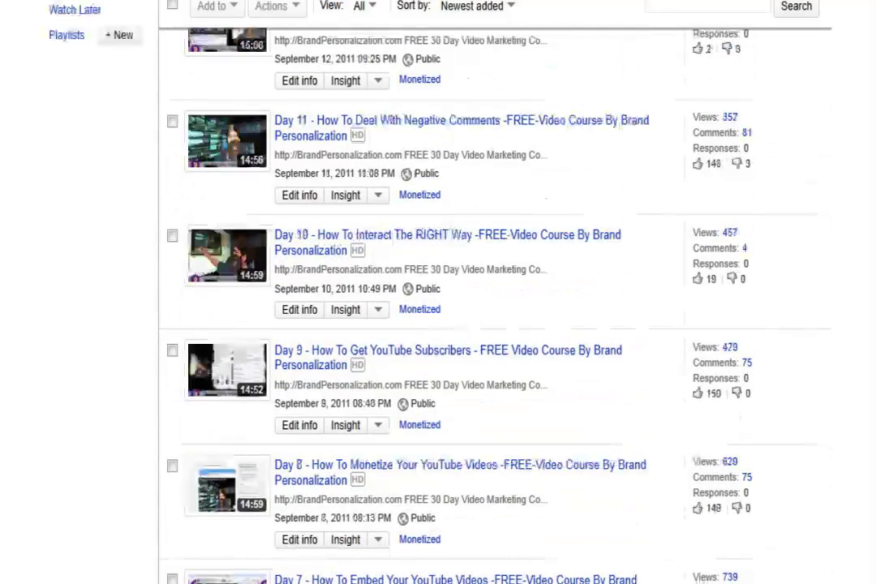
scroll(454, 445, "up", 3)
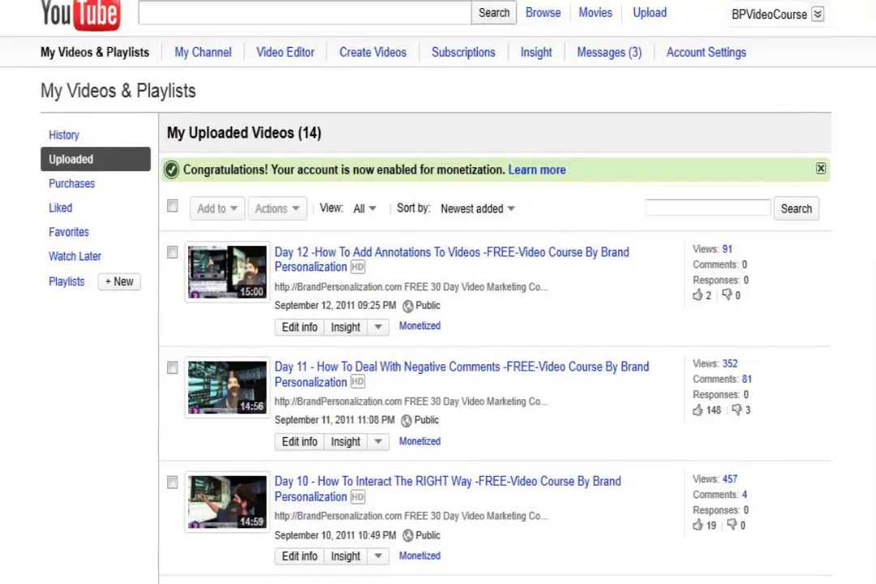
scroll(454, 444, "down", 5)
Scroll the Uploaded Videos list down to the Day 0 through Day 3 videos
scroll(495, 308, "down", 2)
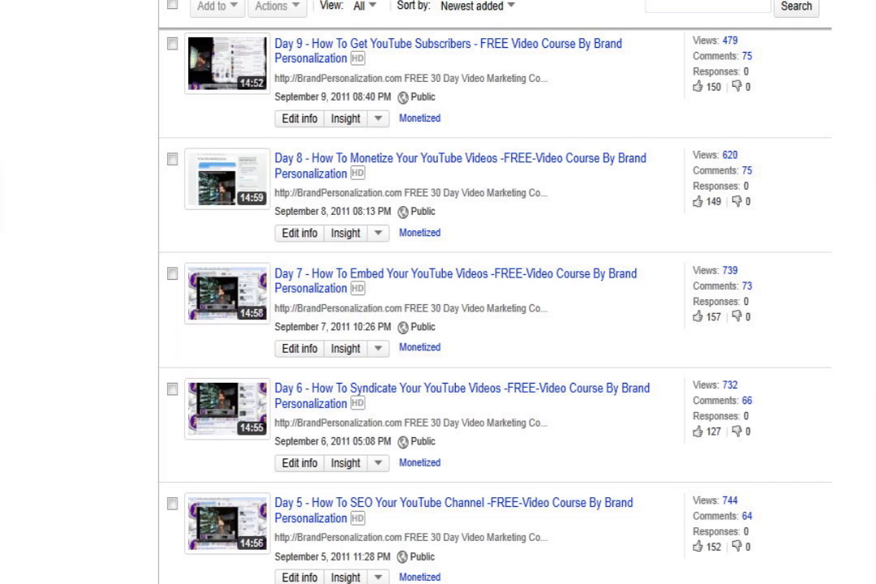
scroll(495, 292, "down", 5)
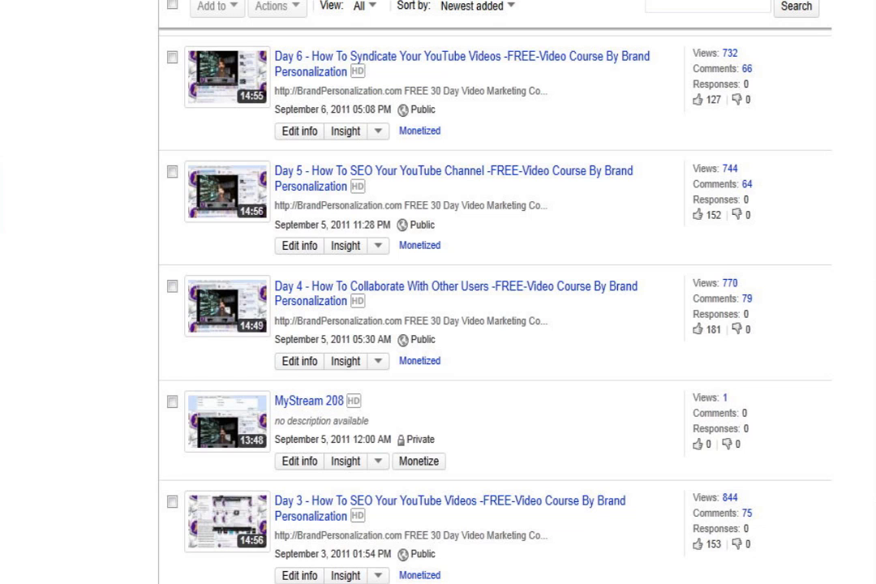
scroll(494, 308, "down", 3)
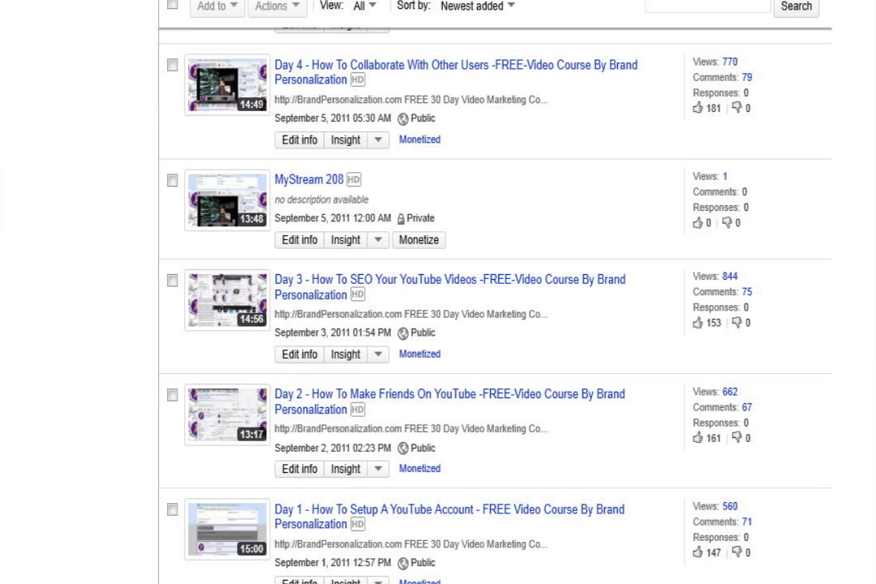
scroll(438, 292, "down", 3)
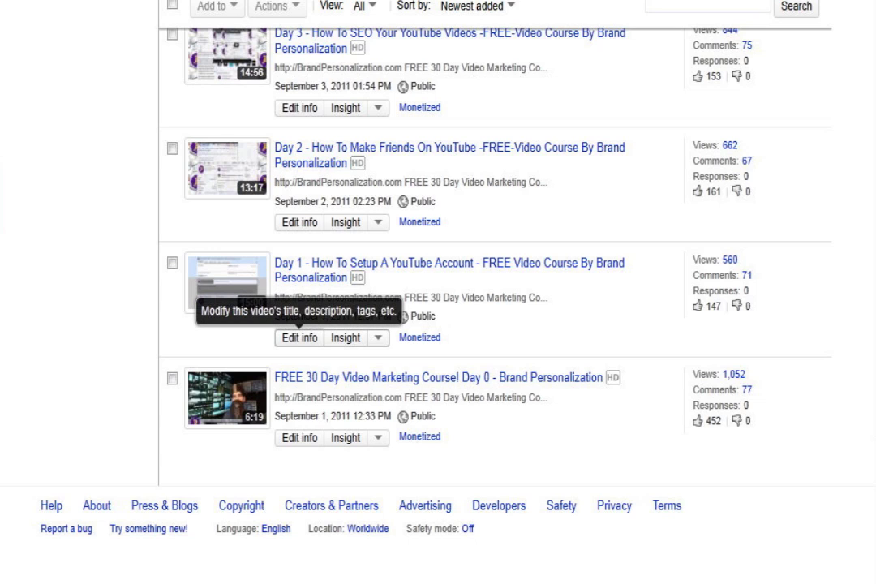
Open Edit info for the Day 1 video
left_click(300, 338)
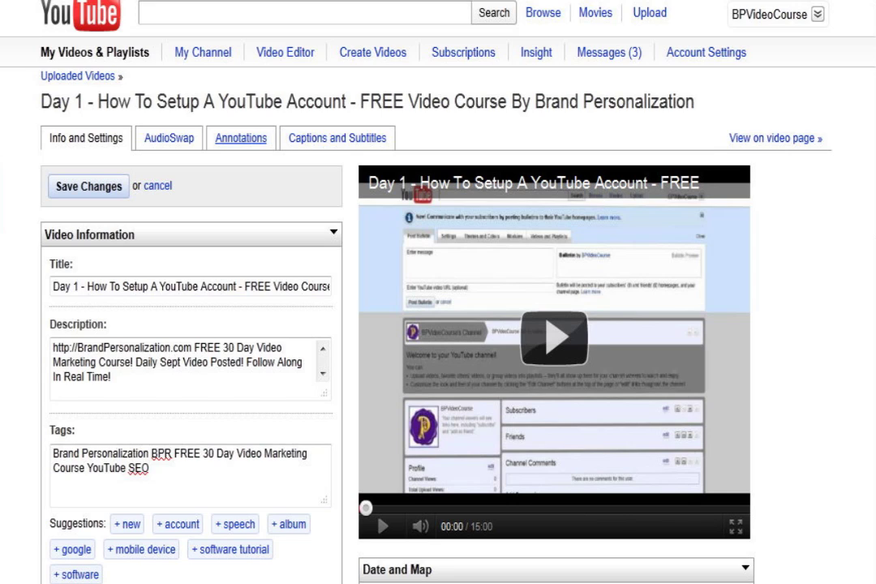
Switch the Day 1 video to the Annotations tab and list the Add annotation types
left_click(241, 138)
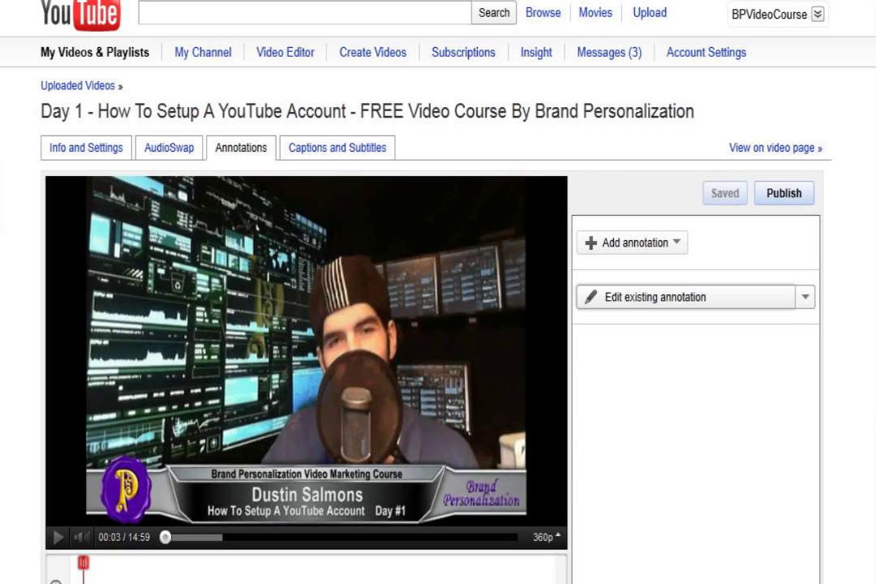
left_click(631, 242)
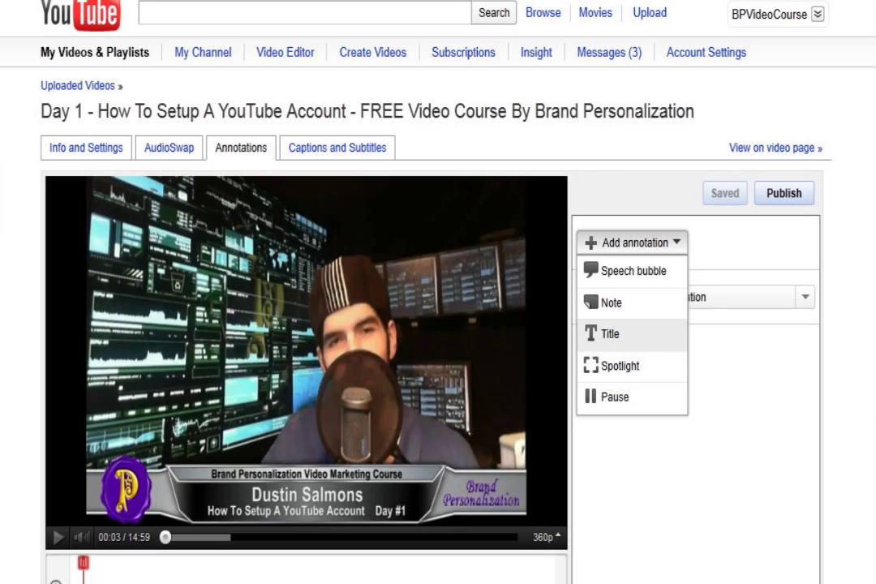
Add a Note annotation at 0:00:03.1, replacing the Title annotation chosen first
left_click(609, 333)
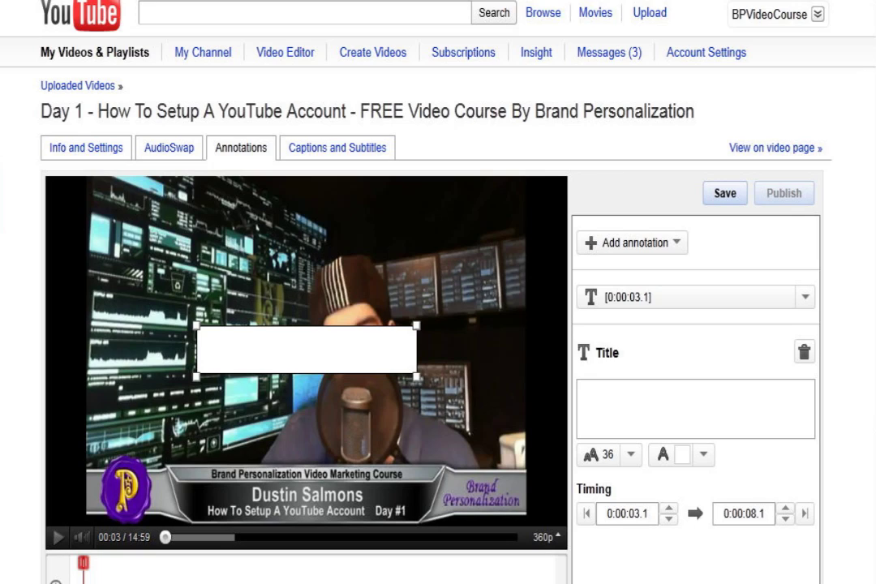
left_click(631, 242)
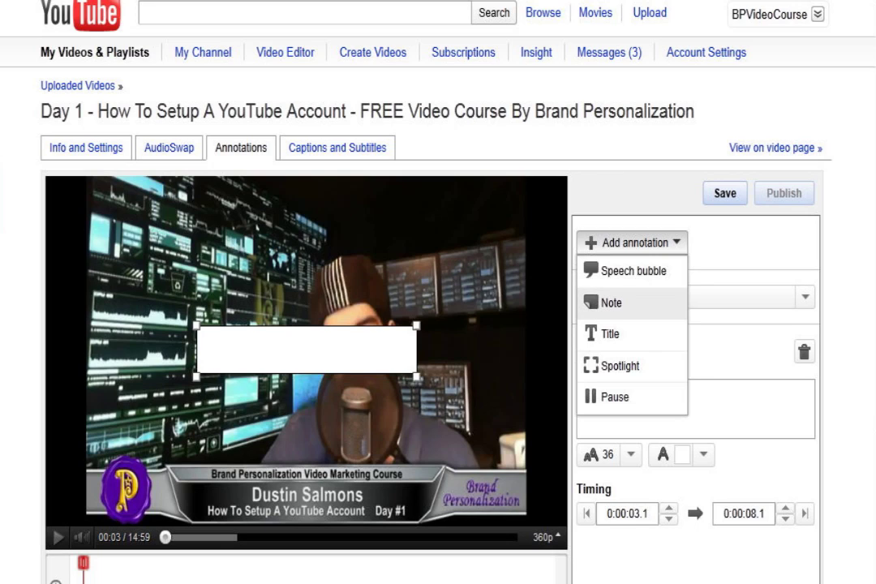
left_click(611, 302)
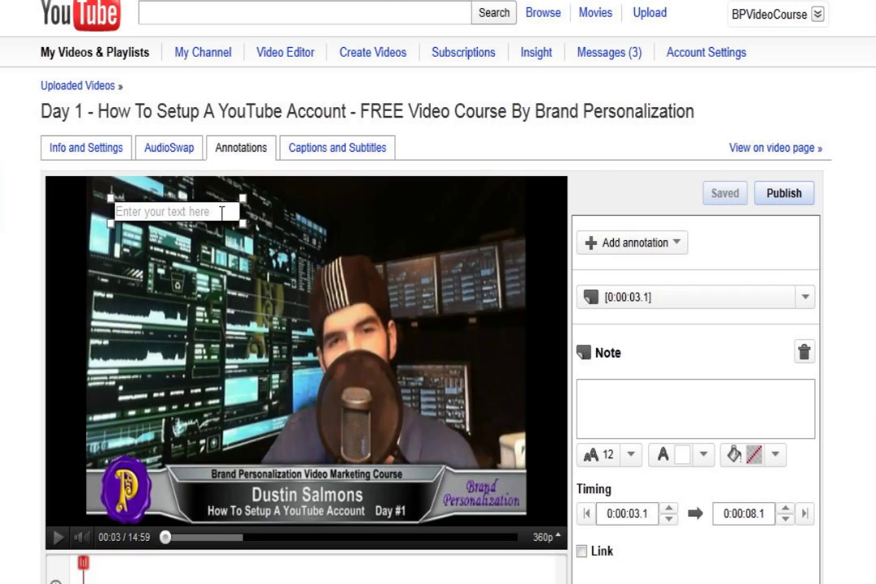
Move the note onto the lower-third caption bar and widen it across the caption
left_click_drag(177, 212, 271, 502)
left_click_drag(335, 514, 415, 517)
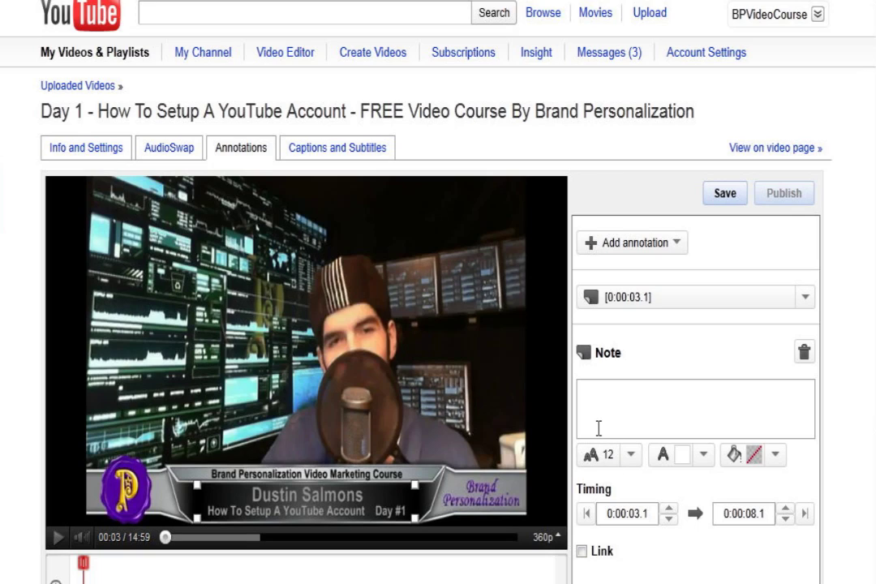
Enter 'SUBSCRIBE!' as the note text, correcting the 'SUBSCRIDE!' typo
left_click(608, 393)
type("SU")
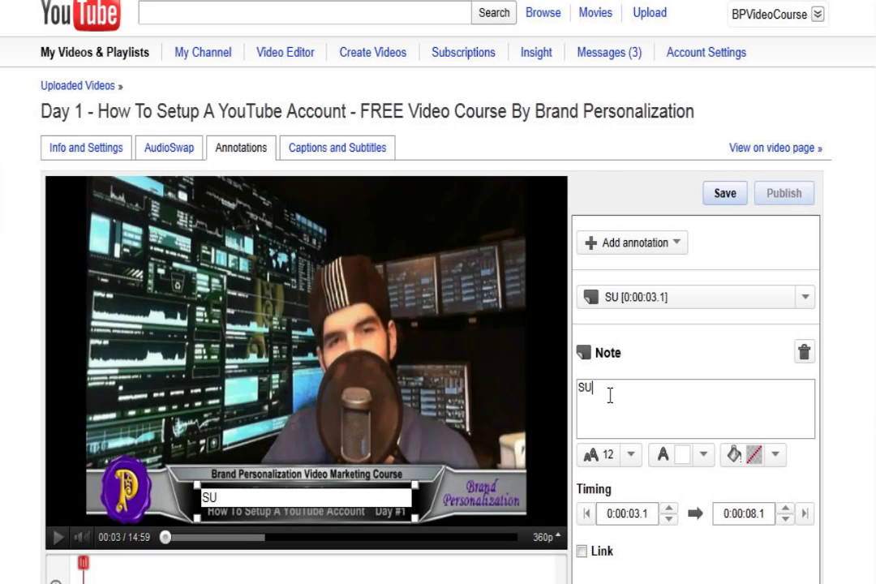
type("BSCRI")
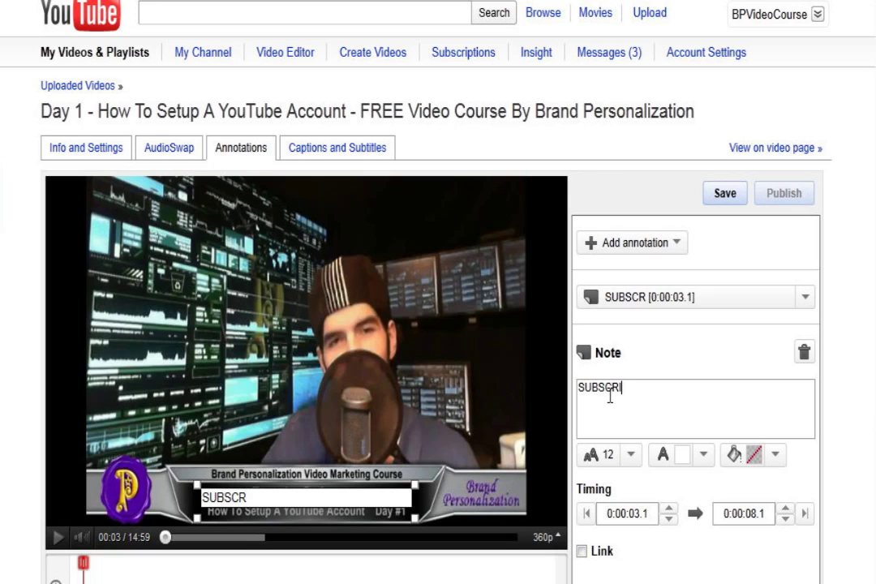
type("DE")
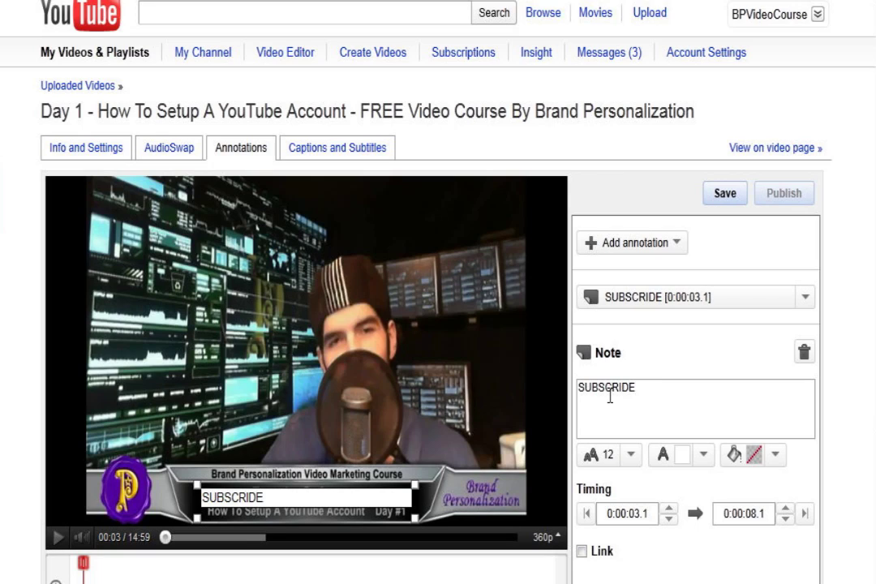
type("!")
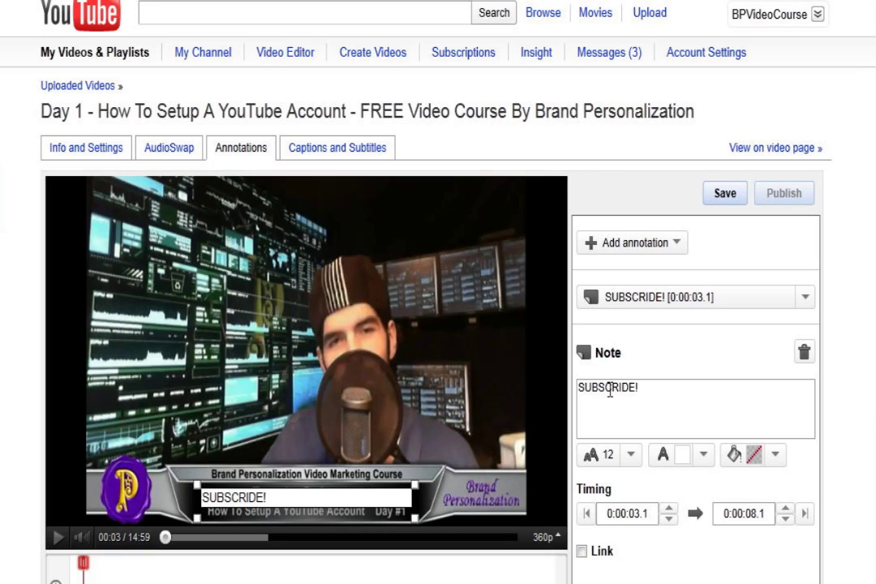
key("BackSpace")
key("BackSpace")
key("BackSpace")
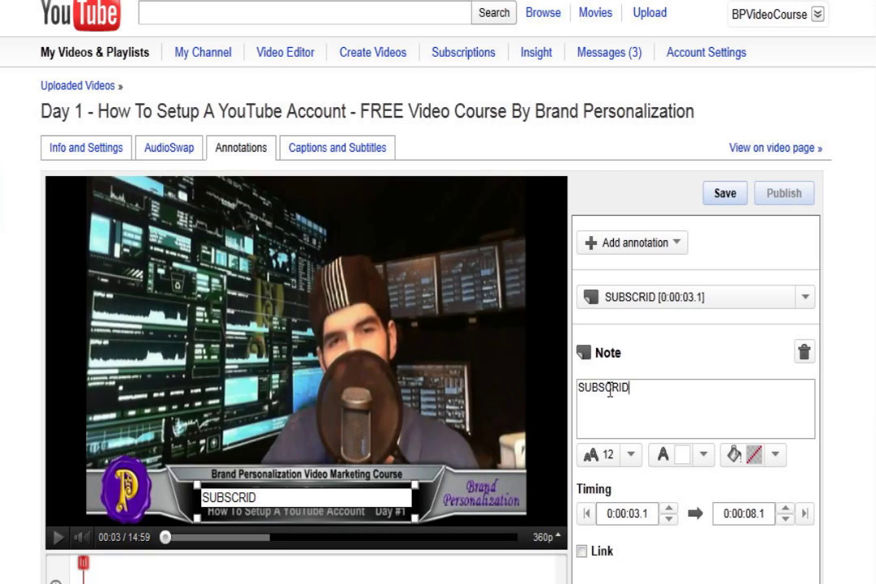
type("BE!")
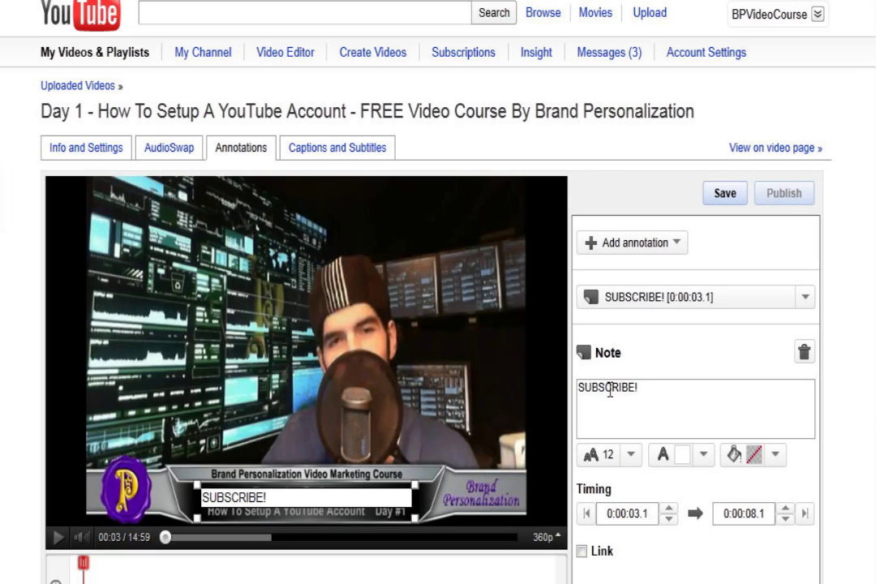